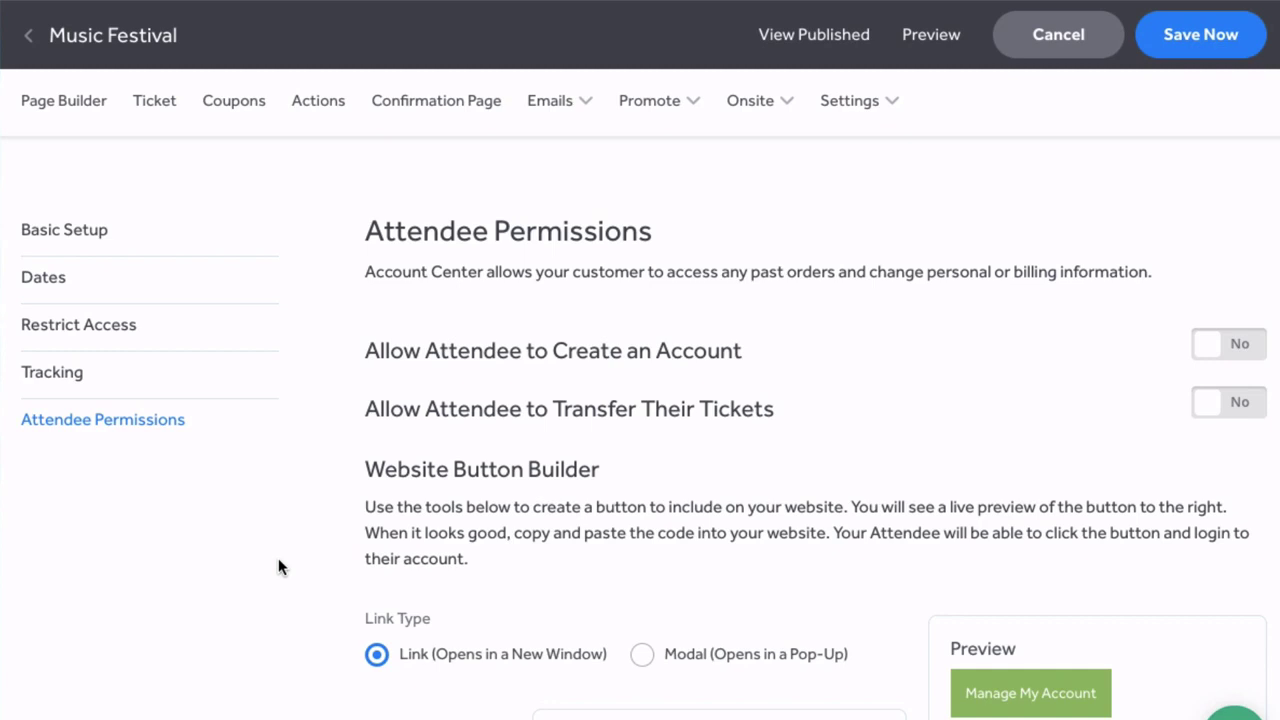
Step: Go to the Music Festival page's Attendee Permissions settings from the Settings menu
{"action": "left_click", "coordinate": [852, 103]}
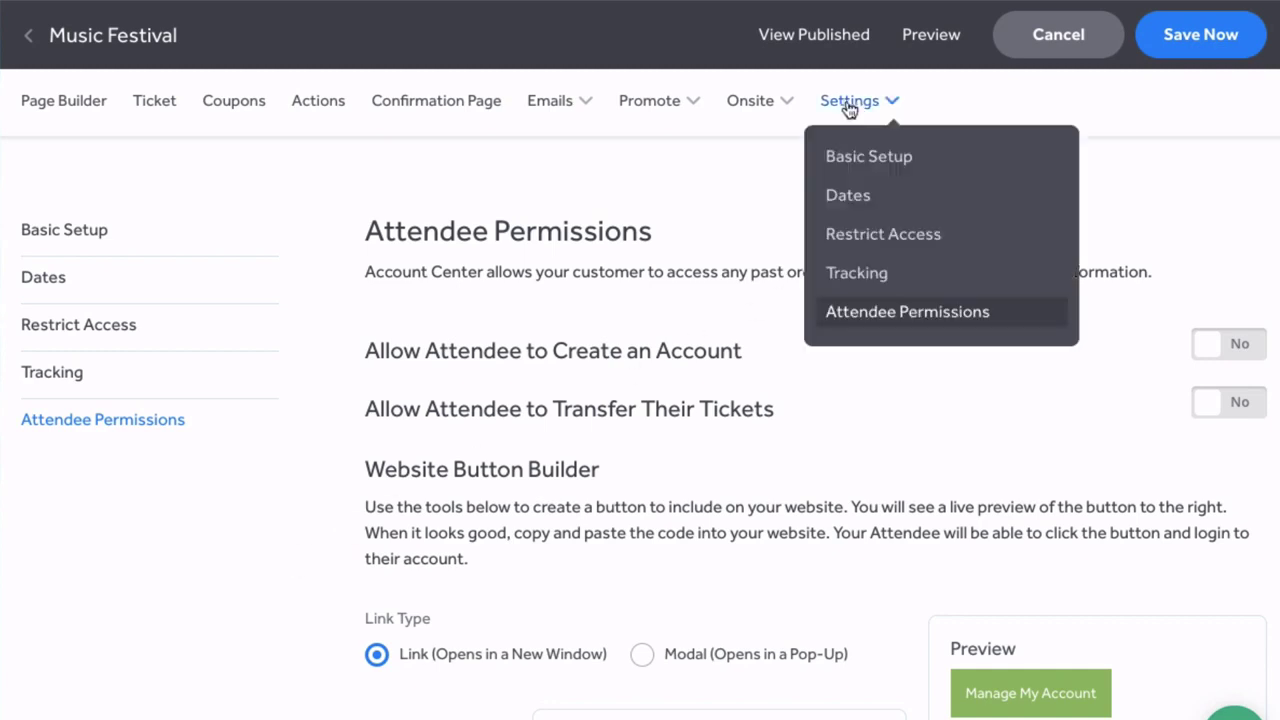
{"action": "left_click", "coordinate": [886, 325]}
{"action": "scroll", "coordinate": [292, 506], "scroll_direction": "down", "scroll_amount": 1}
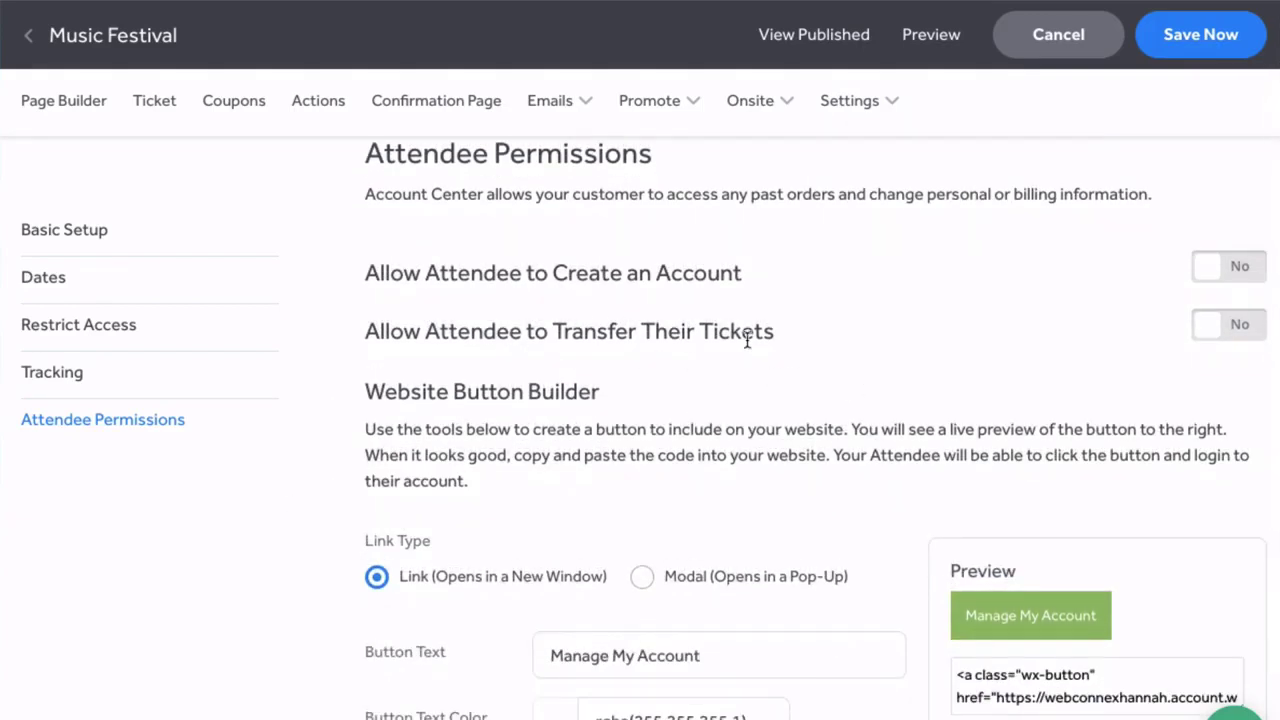
Step: Enable attendee ticket transfers until 03-14-2019, keeping the transfer fee at $10
{"action": "left_click", "coordinate": [1220, 330]}
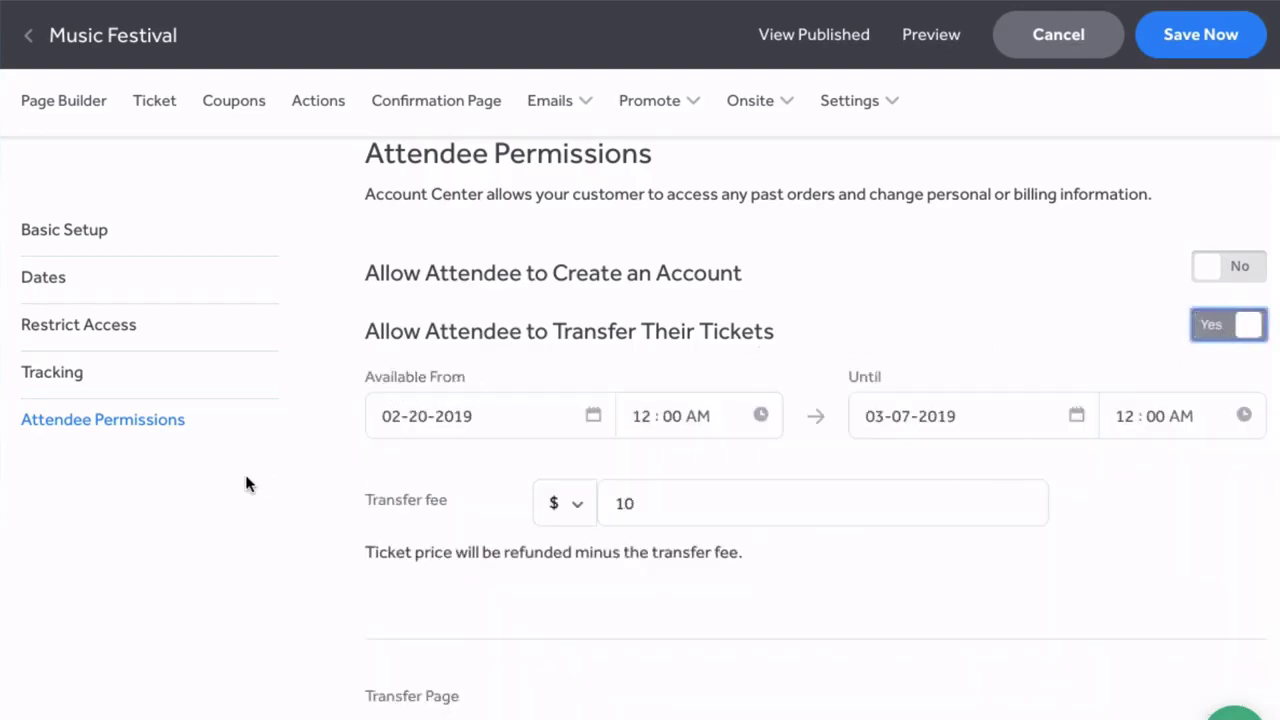
{"action": "scroll", "coordinate": [246, 483], "scroll_direction": "down", "scroll_amount": 1}
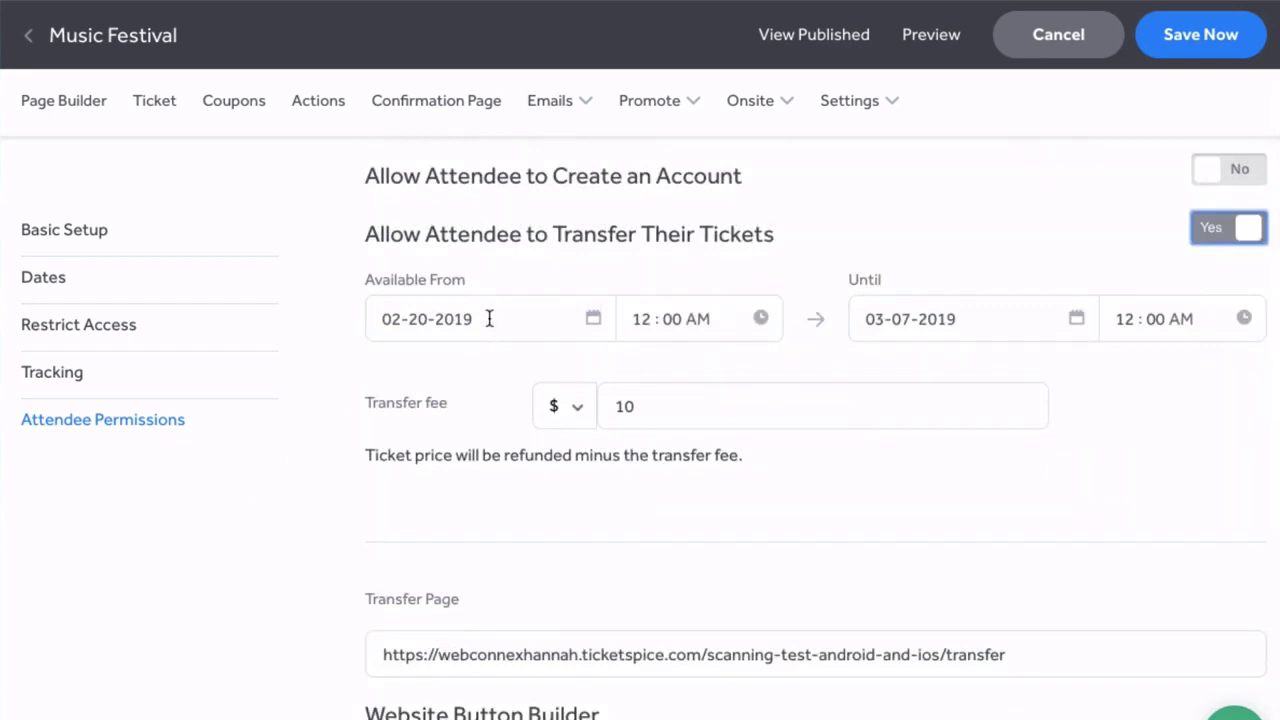
{"action": "left_click", "coordinate": [1033, 316]}
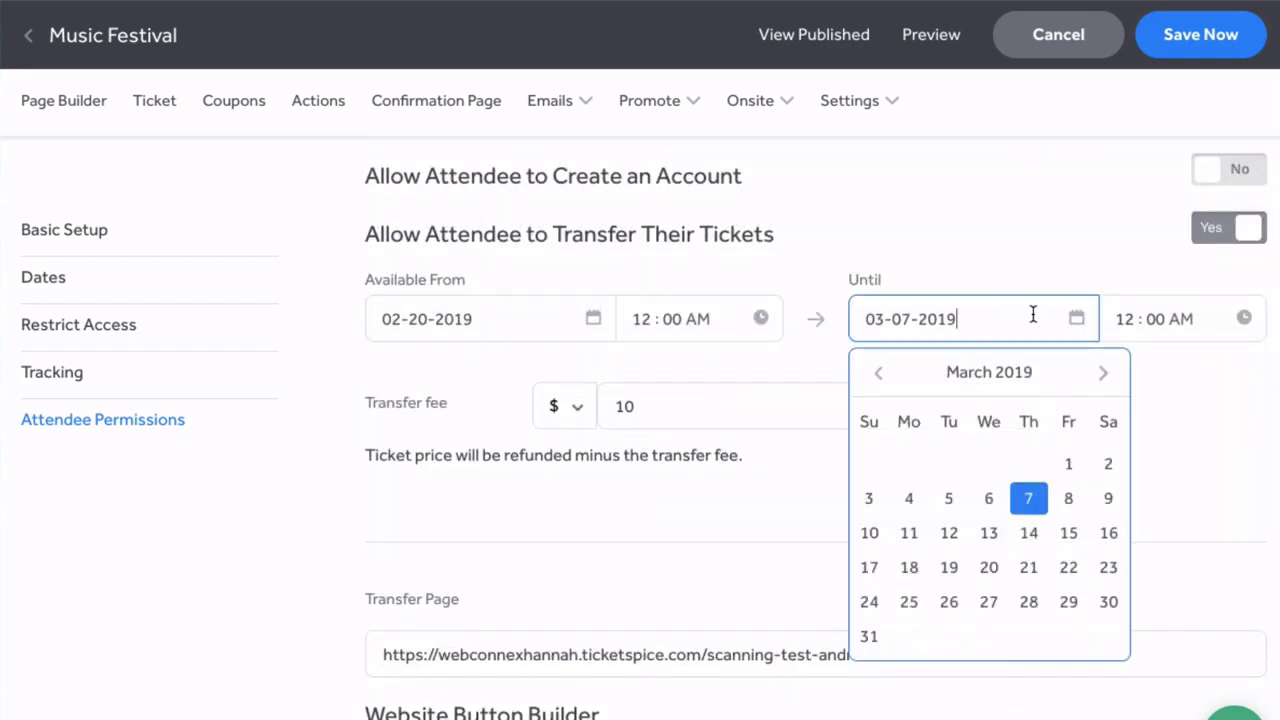
{"action": "left_click", "coordinate": [1030, 535]}
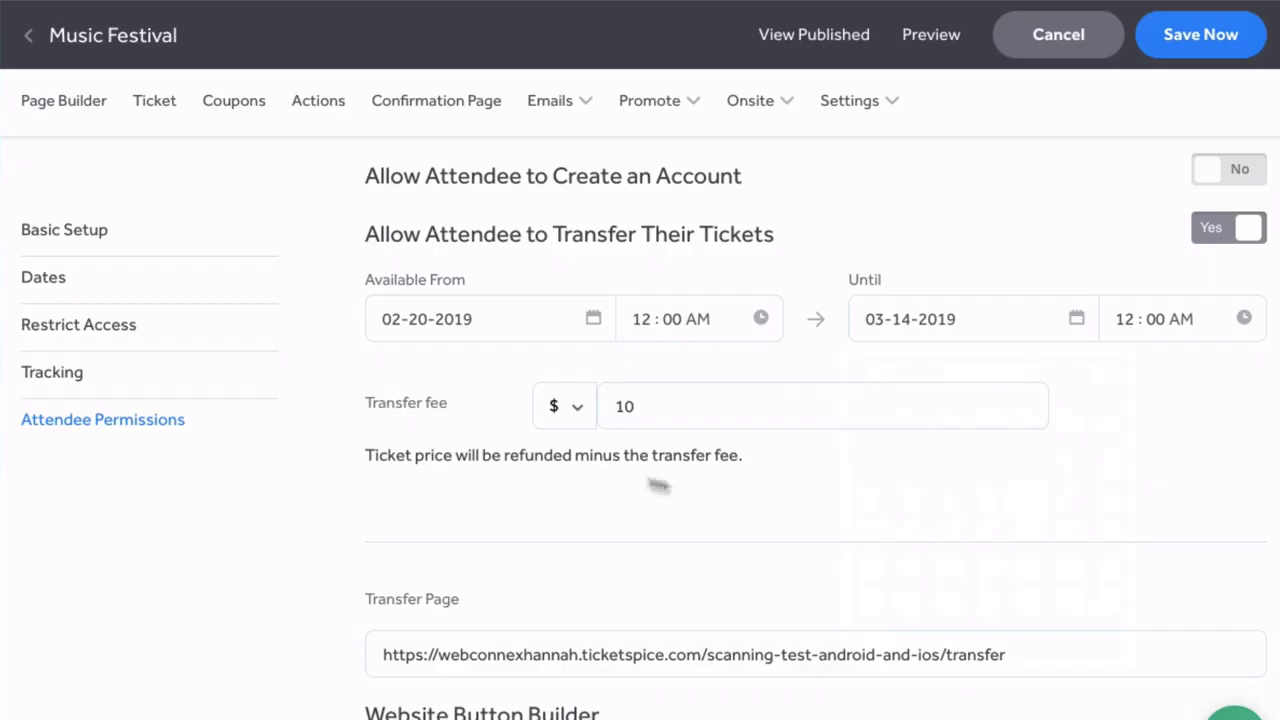
{"action": "left_click", "coordinate": [569, 409]}
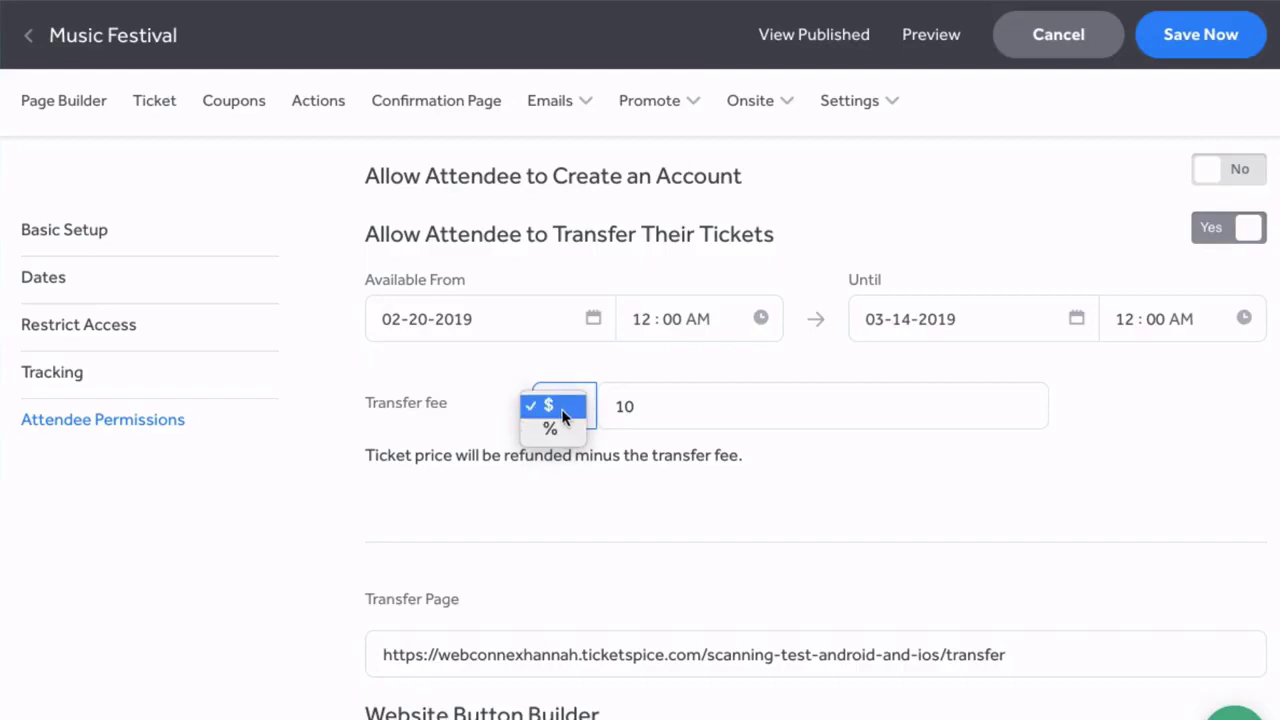
{"action": "left_click", "coordinate": [485, 410]}
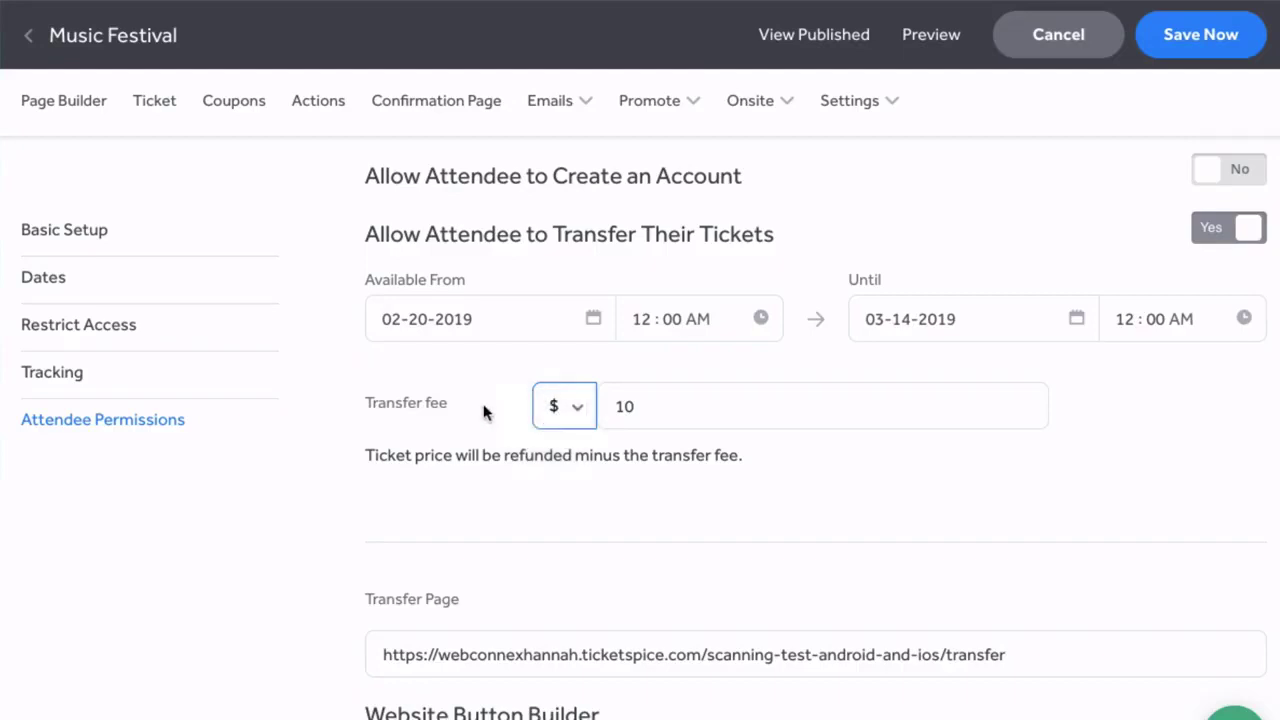
Step: Close the currency options and select the entire Transfer Page URL link
{"action": "left_click", "coordinate": [485, 410]}
{"action": "scroll", "coordinate": [290, 512], "scroll_direction": "down", "scroll_amount": 1}
{"action": "left_click_drag", "start_coordinate": [1005, 588], "coordinate": [377, 594]}
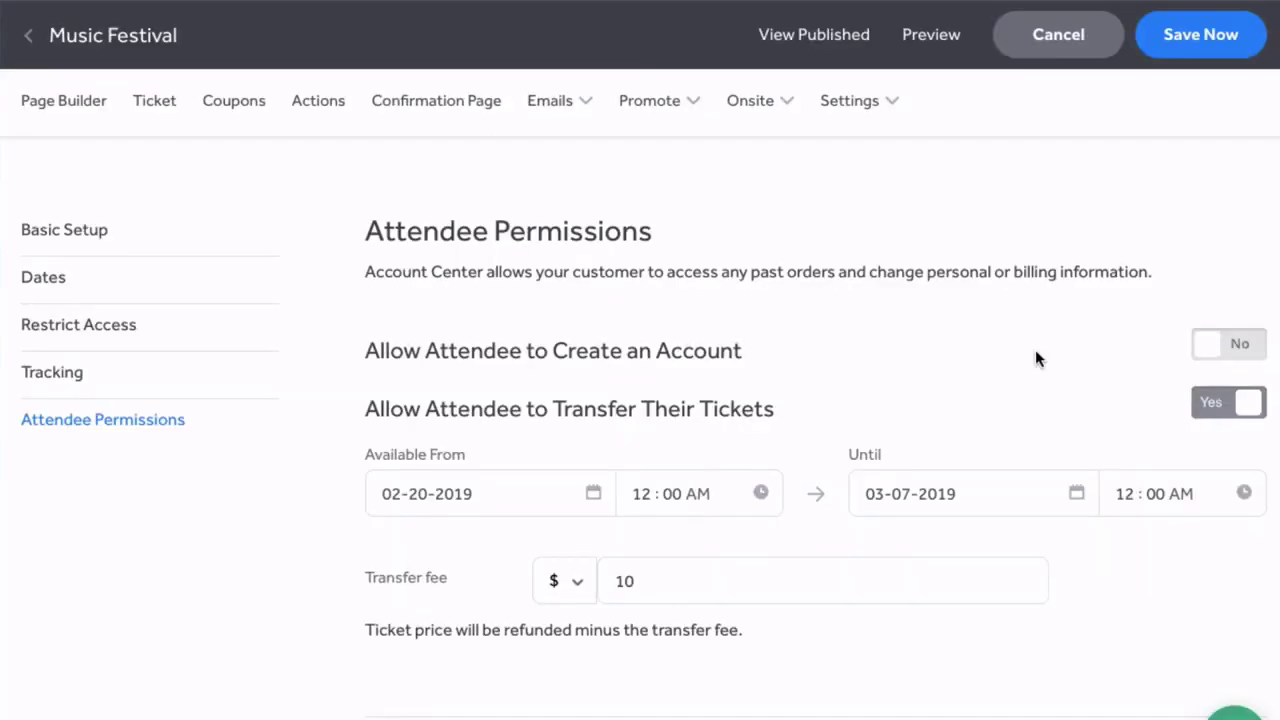
Step: Set 'Allow Attendee to Create an Account' to Yes and review the receipt page message
{"action": "left_click", "coordinate": [1205, 345]}
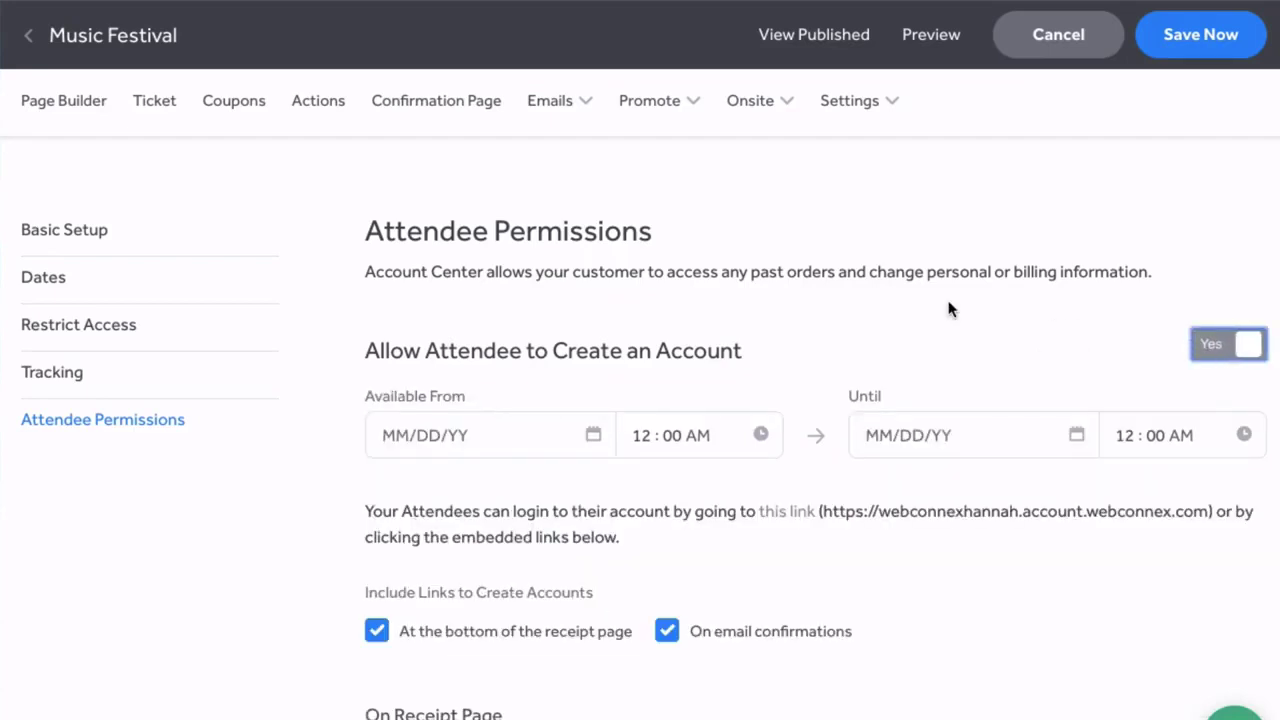
{"action": "scroll", "coordinate": [949, 309], "scroll_direction": "down", "scroll_amount": 3}
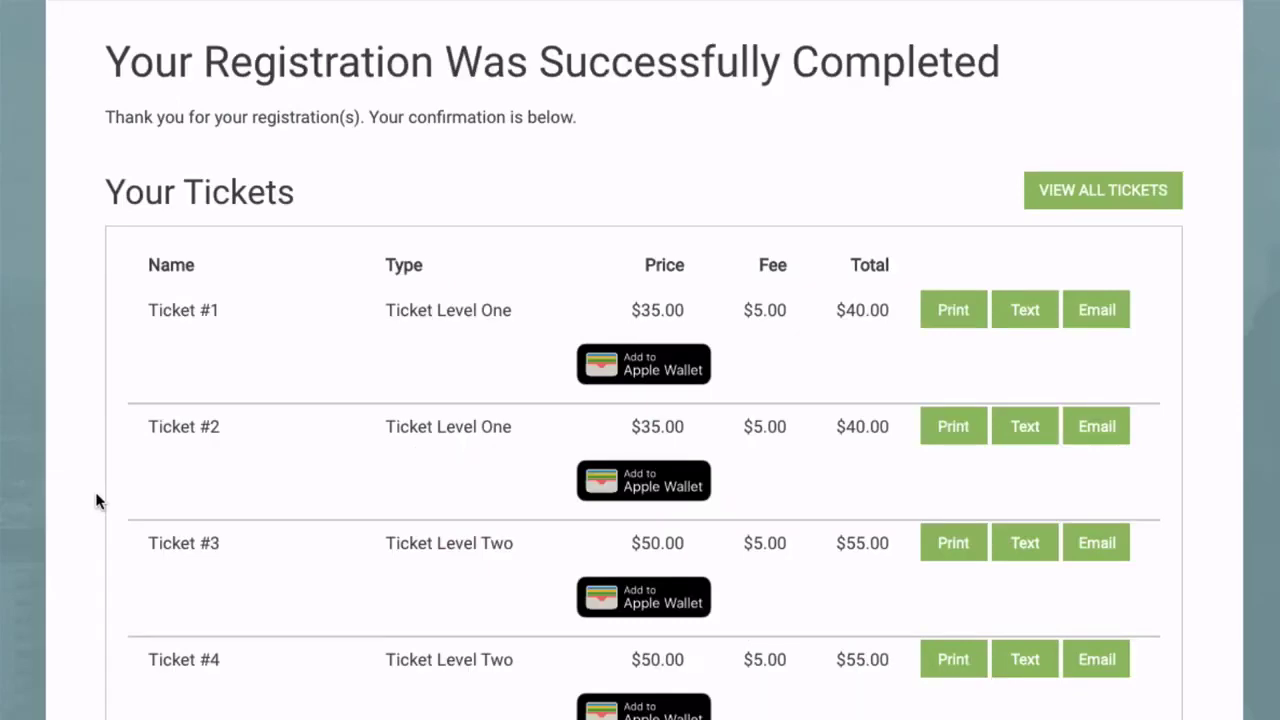
Step: Choose SET UP ACCOUNT NOW on the confirmation page to enter the account center
{"action": "scroll", "coordinate": [94, 488], "scroll_direction": "down", "scroll_amount": 8}
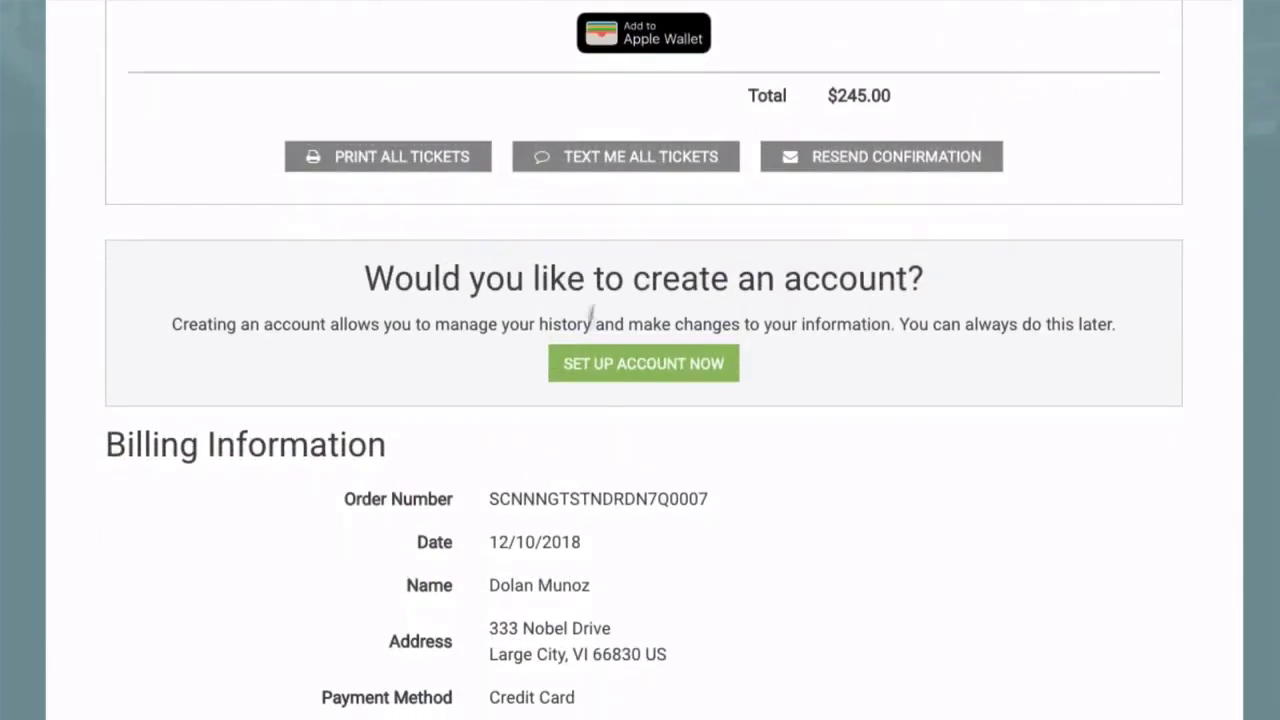
{"action": "left_click", "coordinate": [648, 378]}
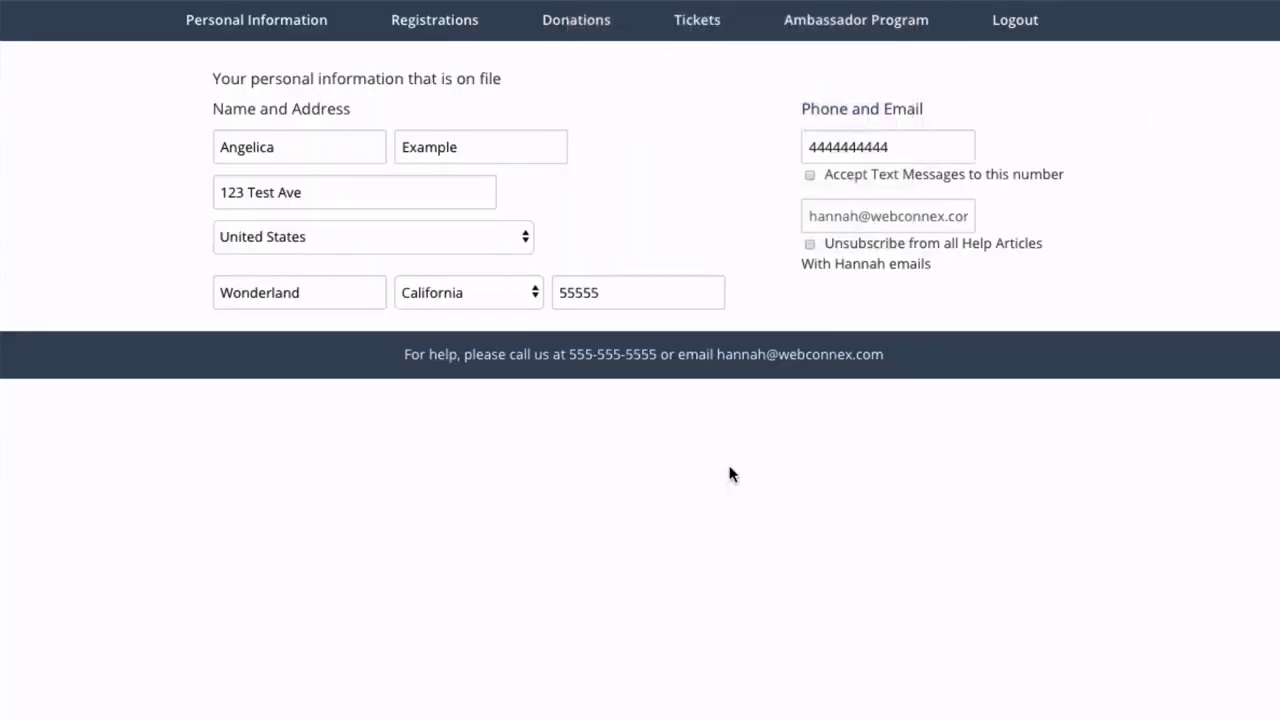
Step: Open a Music Festival order's details and select two Ticket Level One tickets for transfer
{"action": "left_click", "coordinate": [697, 22]}
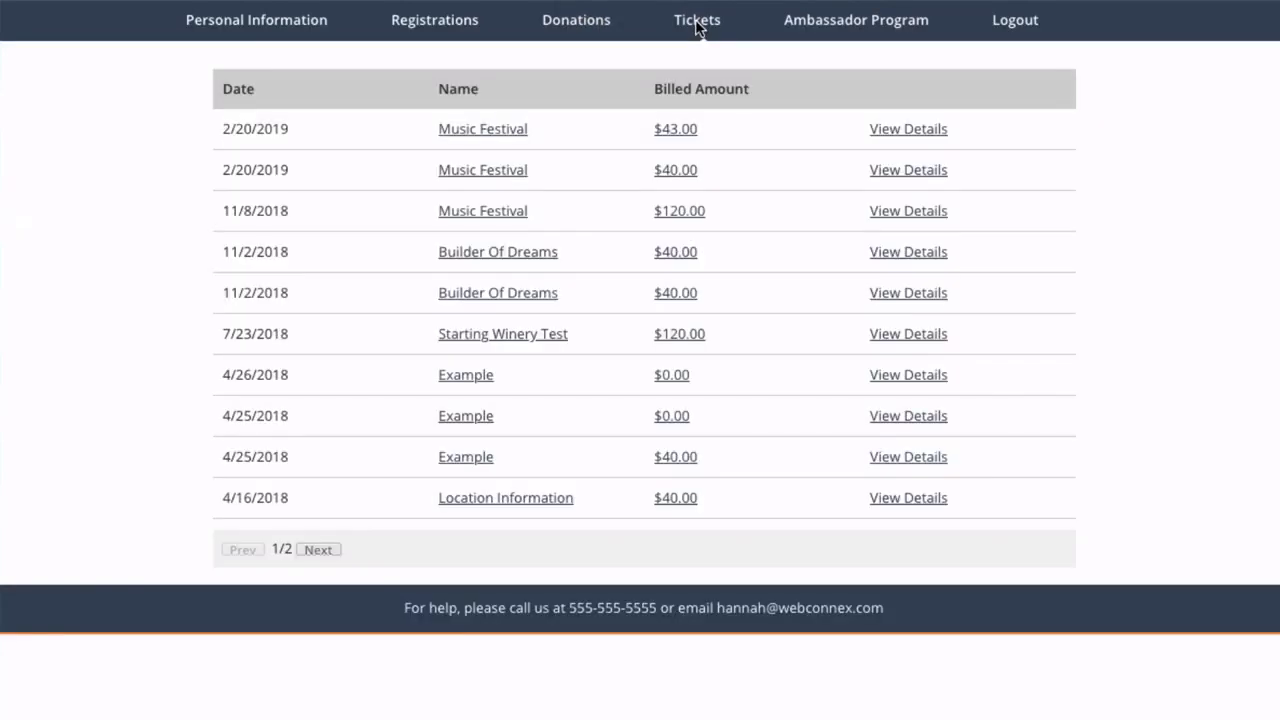
{"action": "left_click", "coordinate": [911, 211]}
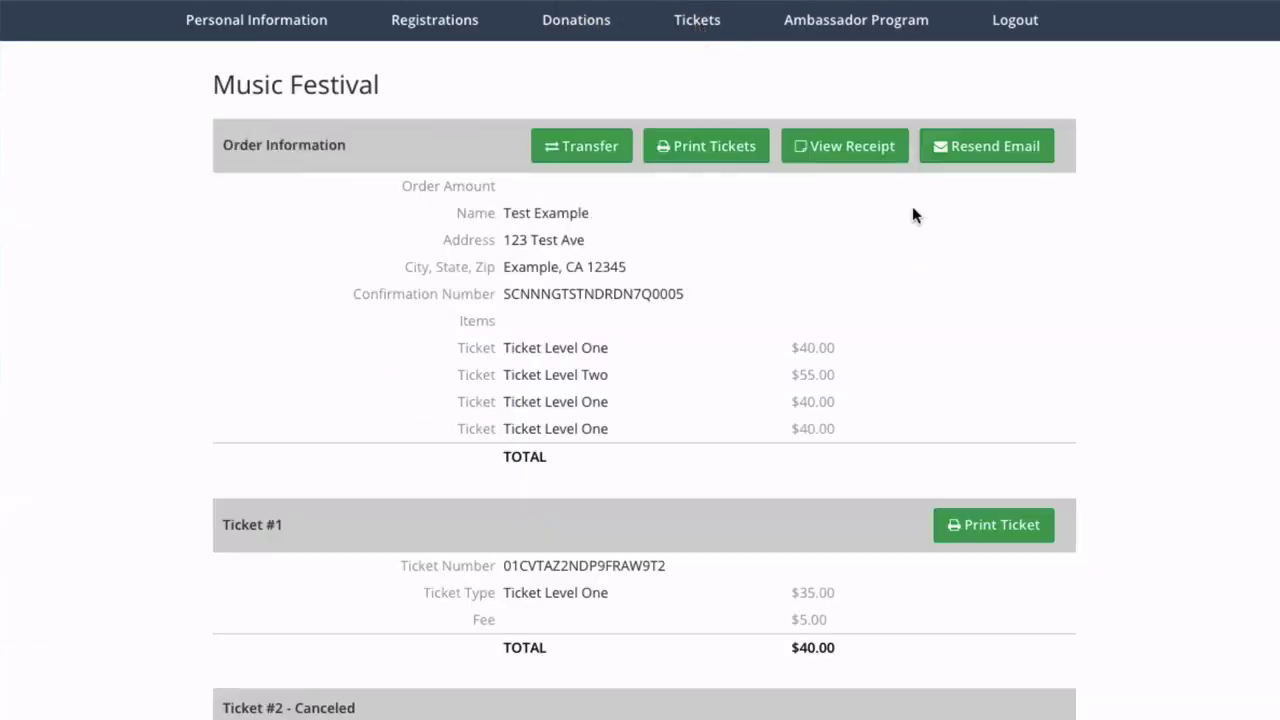
{"action": "left_click", "coordinate": [586, 149]}
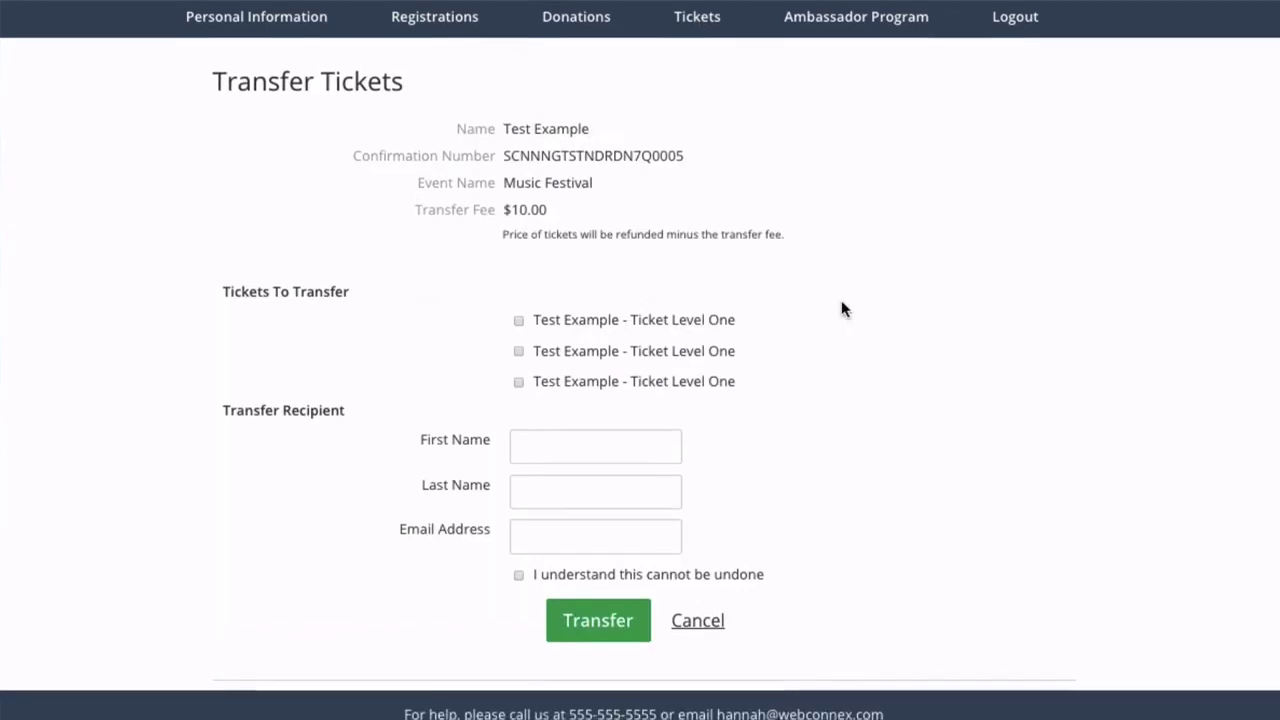
{"action": "left_click", "coordinate": [519, 324]}
{"action": "left_click", "coordinate": [518, 354]}
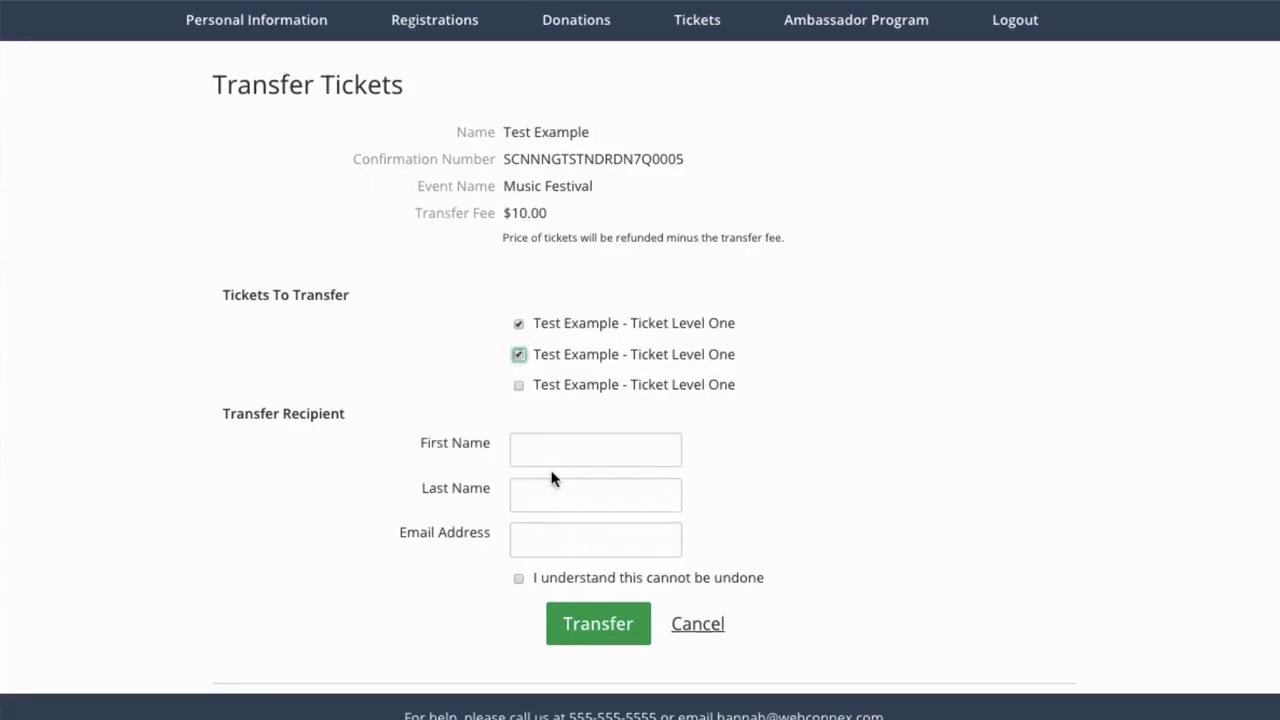
Step: Enter the recipient's first name, last name and e-mail, then submit the transfer
{"action": "left_click", "coordinate": [633, 449]}
{"action": "key", "text": "Tab"}
{"action": "key", "text": "Tab"}
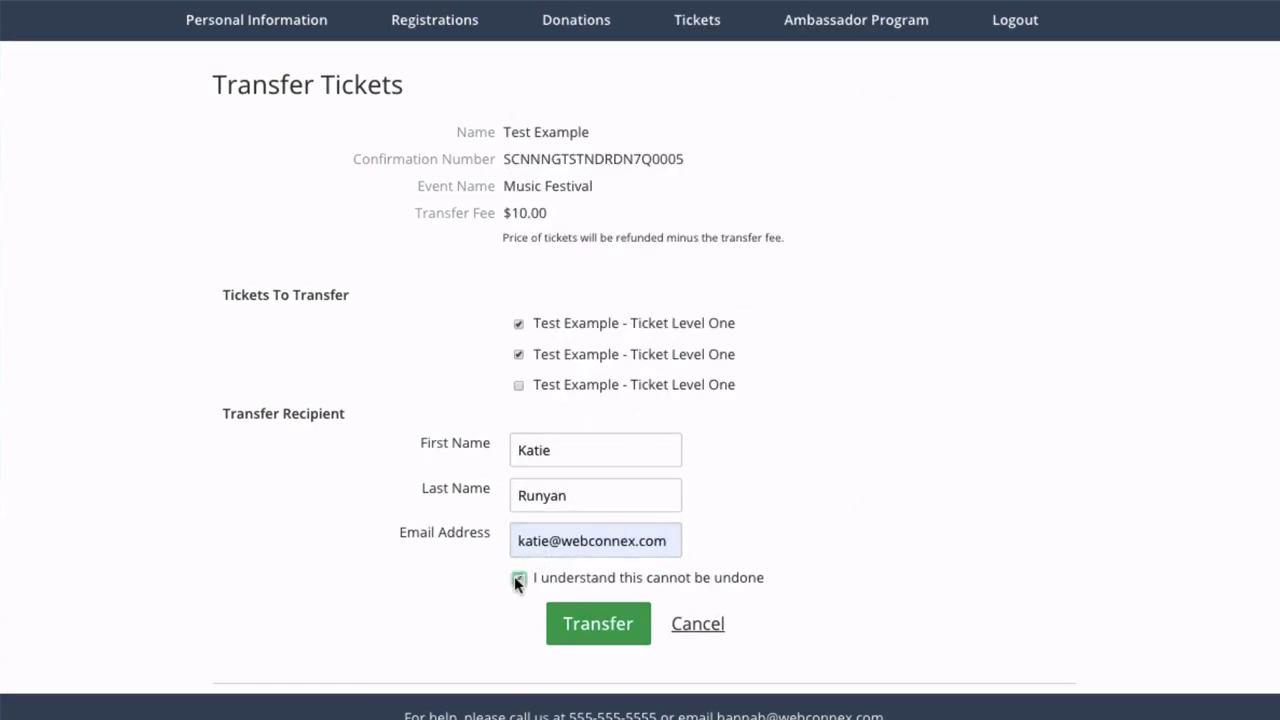
{"action": "left_click", "coordinate": [603, 630]}
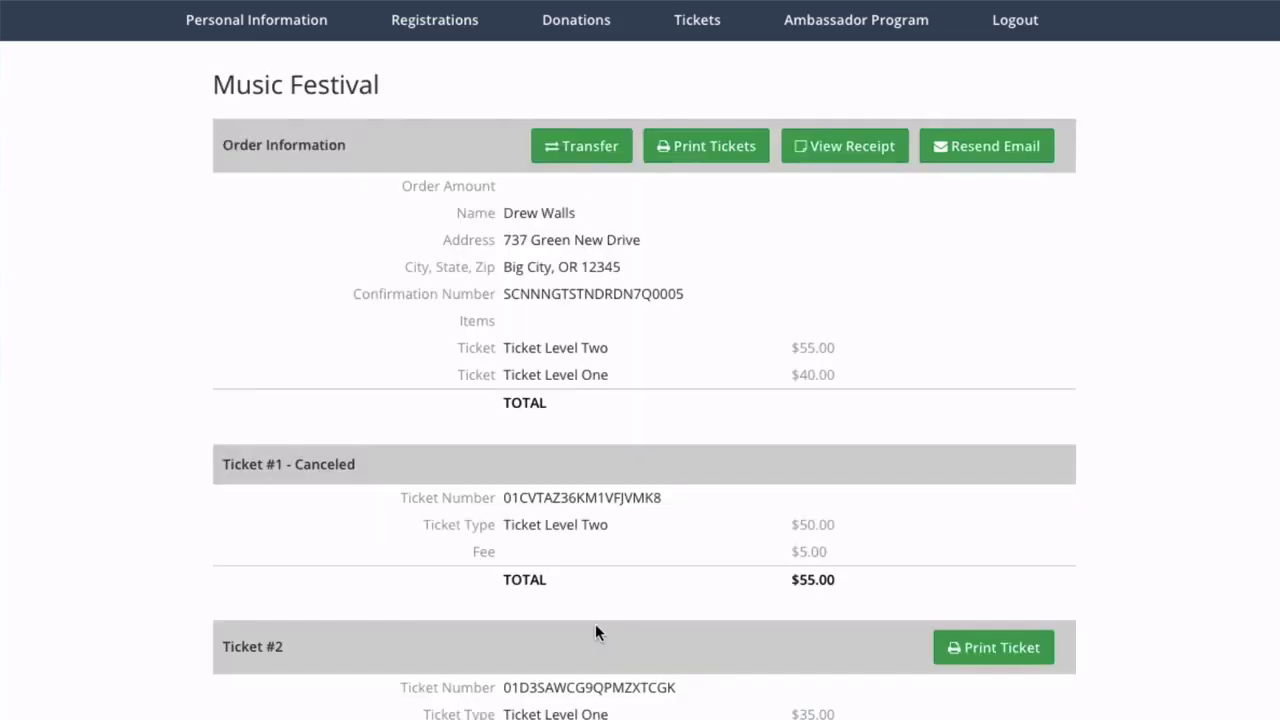
{"action": "scroll", "coordinate": [595, 630], "scroll_direction": "down", "scroll_amount": 3}
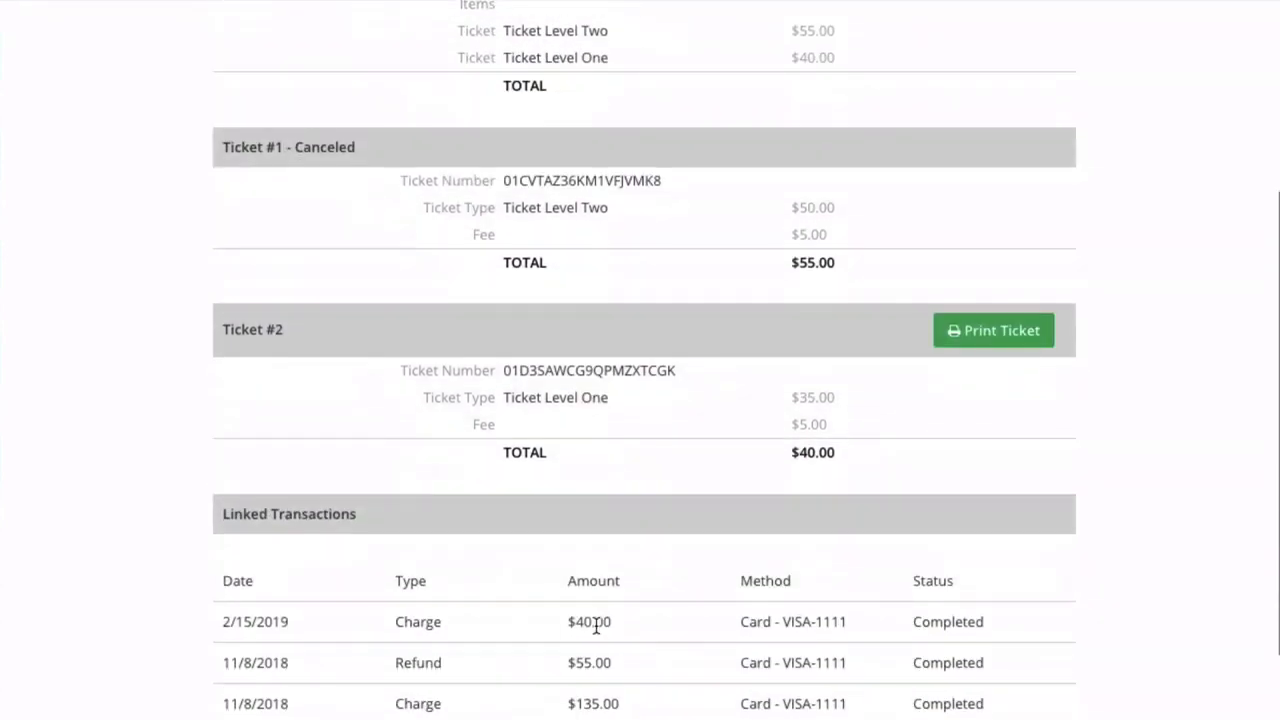
{"action": "scroll", "coordinate": [596, 625], "scroll_direction": "down", "scroll_amount": 2}
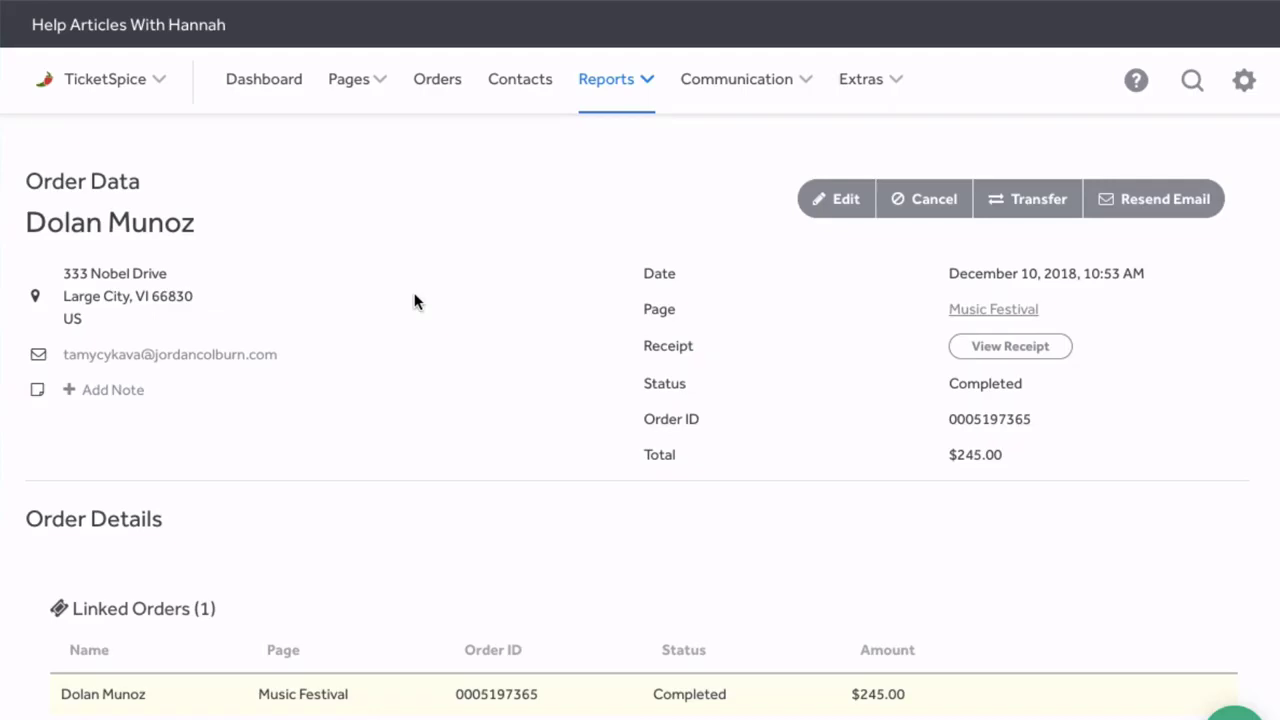
Step: Filter the Tickets report by the Pending Transfer status
{"action": "scroll", "coordinate": [417, 302], "scroll_direction": "down", "scroll_amount": 1}
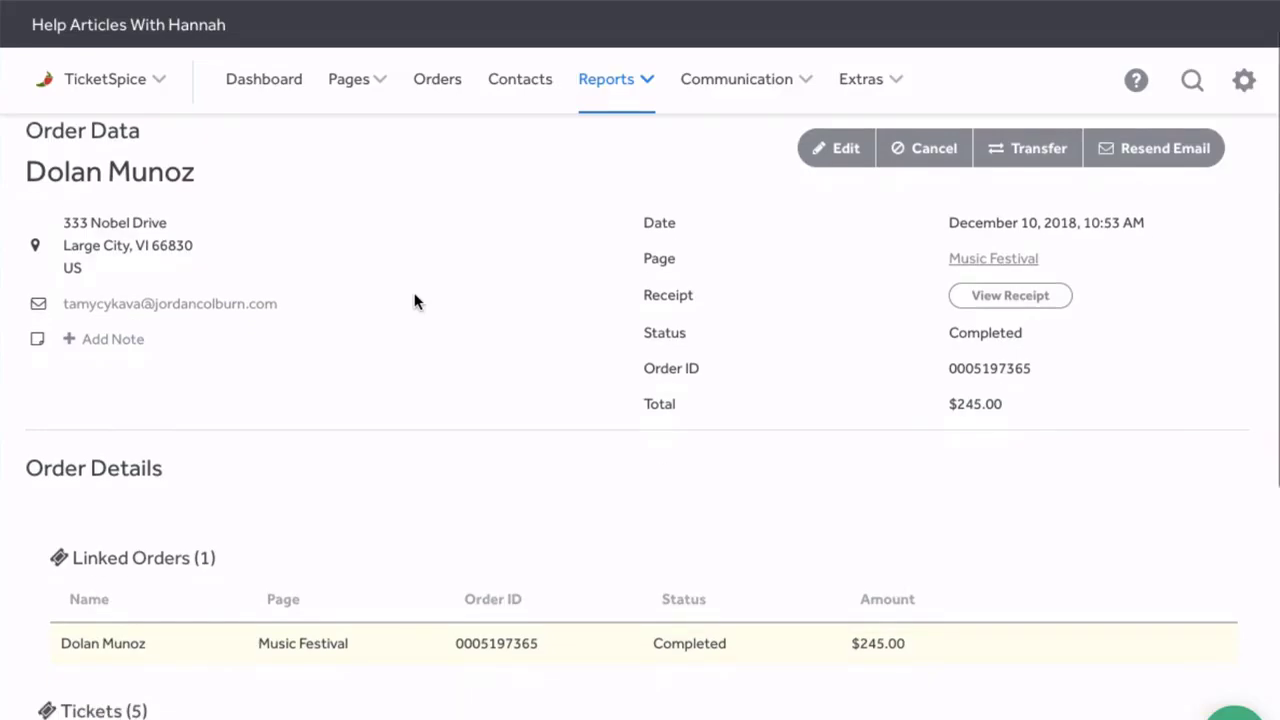
{"action": "left_click", "coordinate": [1020, 155]}
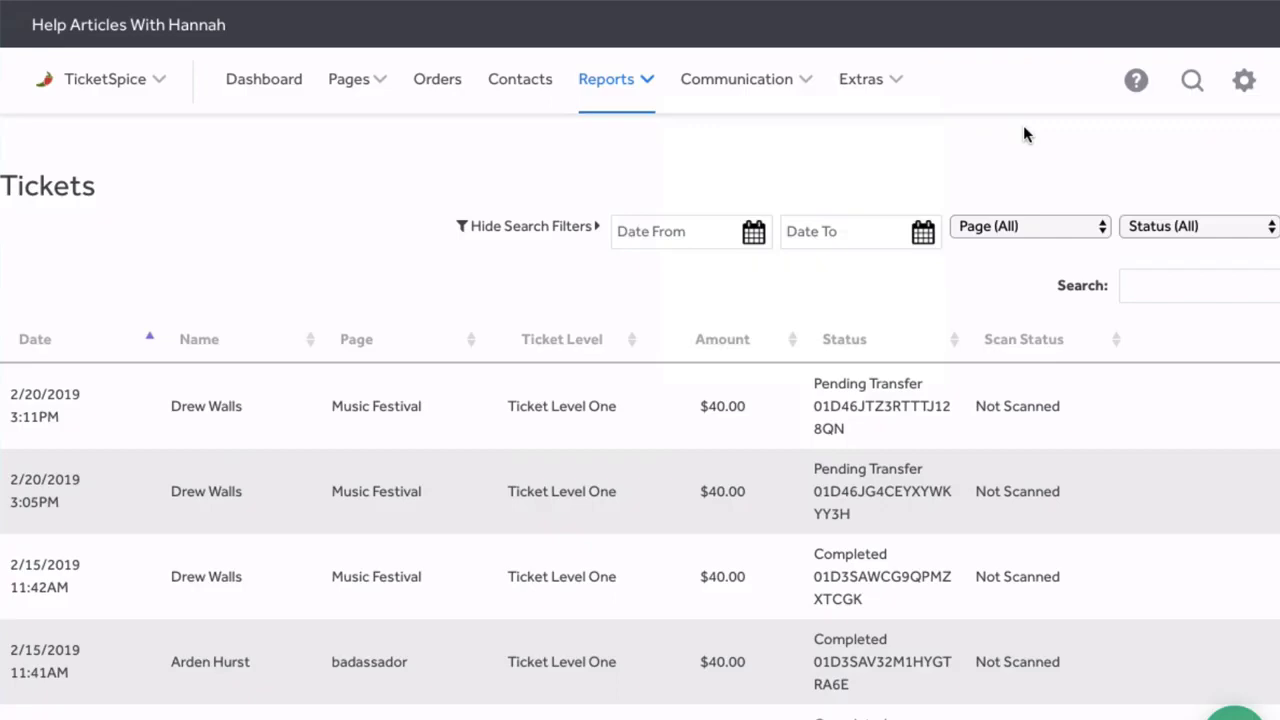
{"action": "left_click", "coordinate": [1215, 226]}
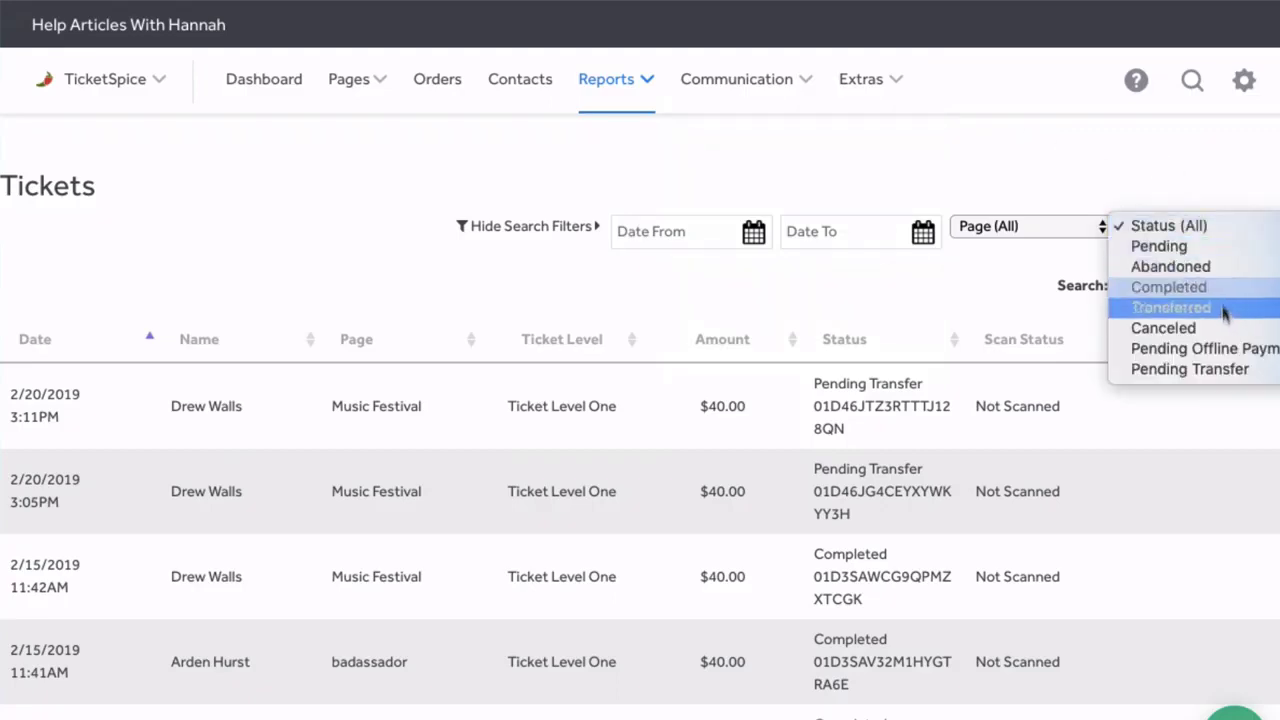
{"action": "left_click", "coordinate": [1227, 371]}
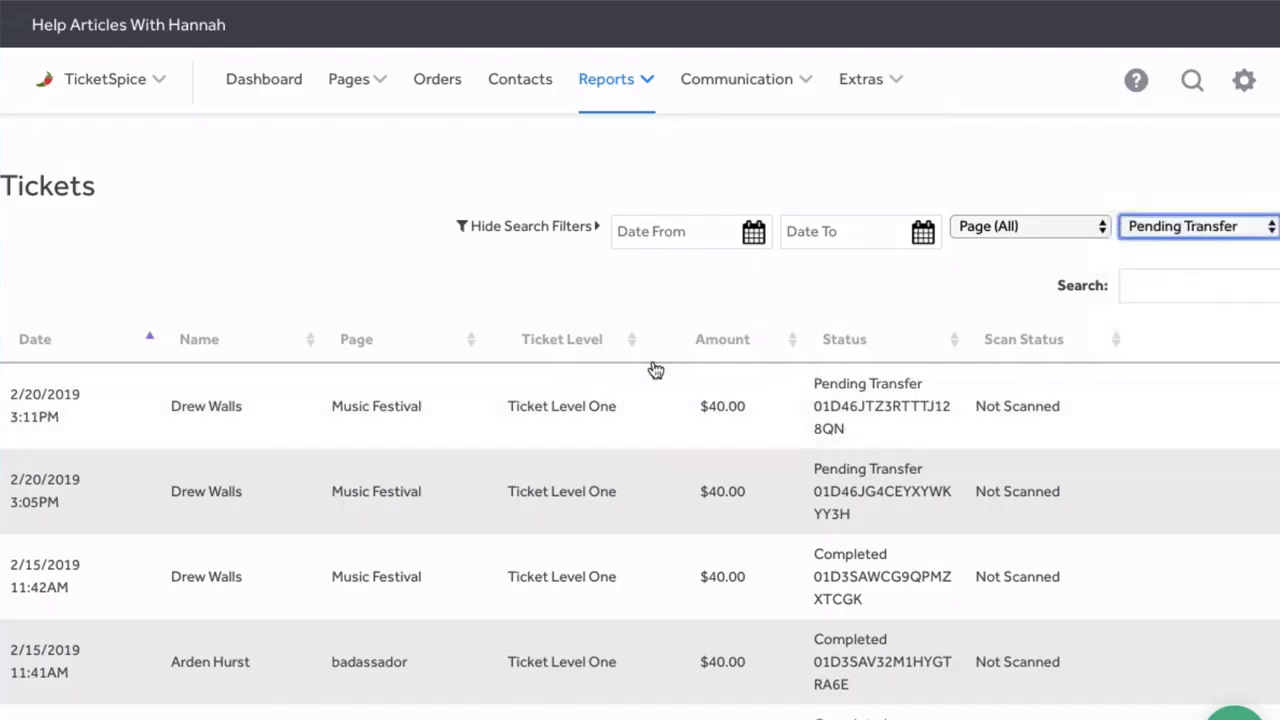
{"action": "scroll", "coordinate": [234, 300], "scroll_direction": "down", "scroll_amount": 1}
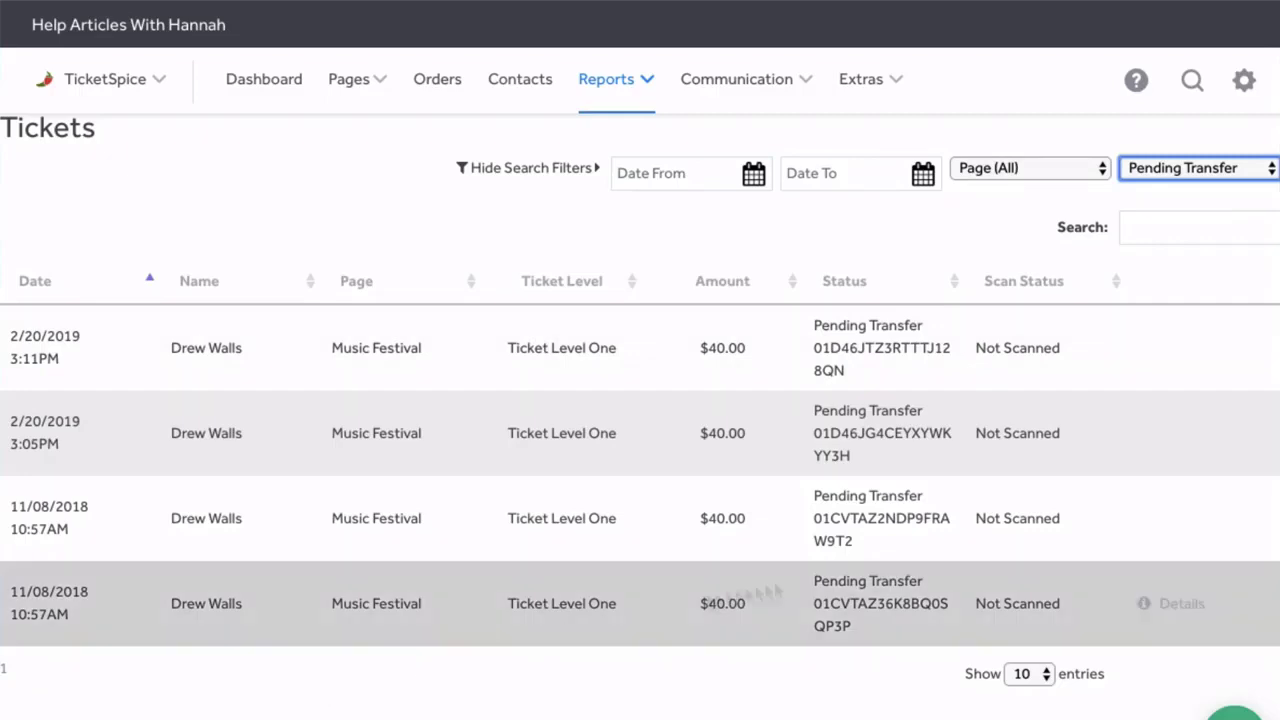
{"action": "left_click", "coordinate": [1155, 168]}
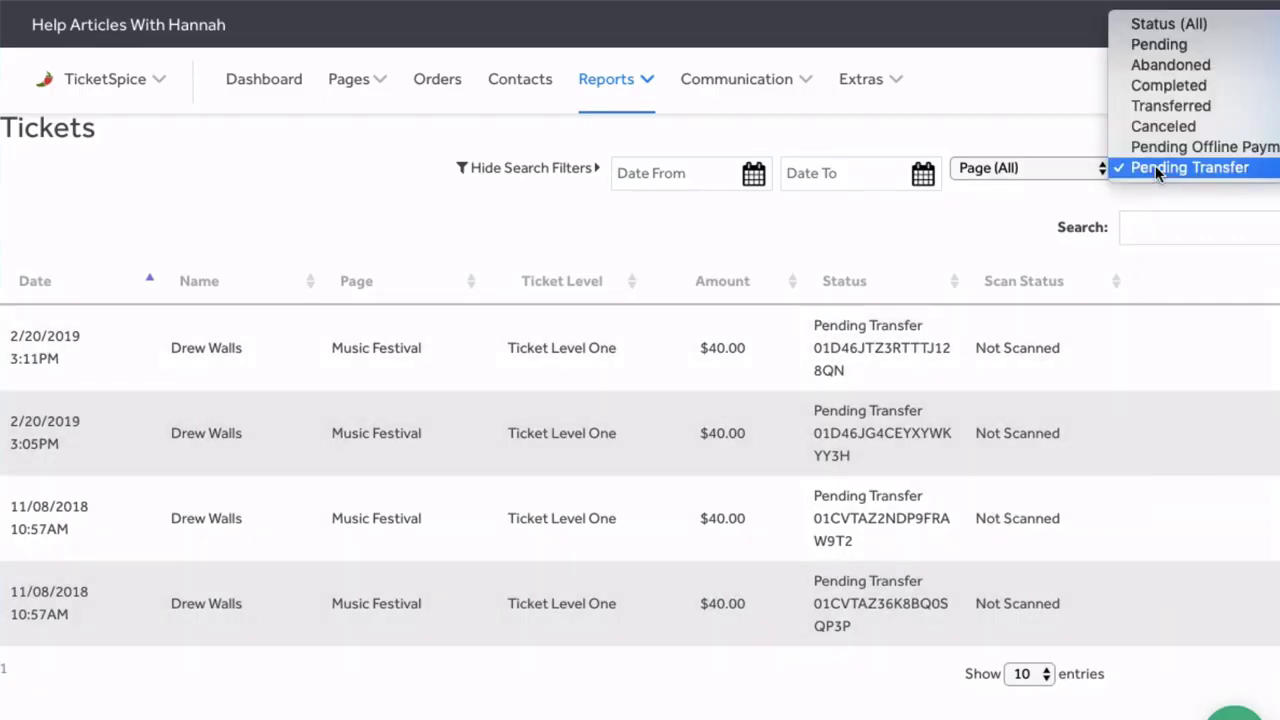
{"action": "left_click", "coordinate": [334, 151]}
{"action": "scroll", "coordinate": [334, 151], "scroll_direction": "up", "scroll_amount": 1}
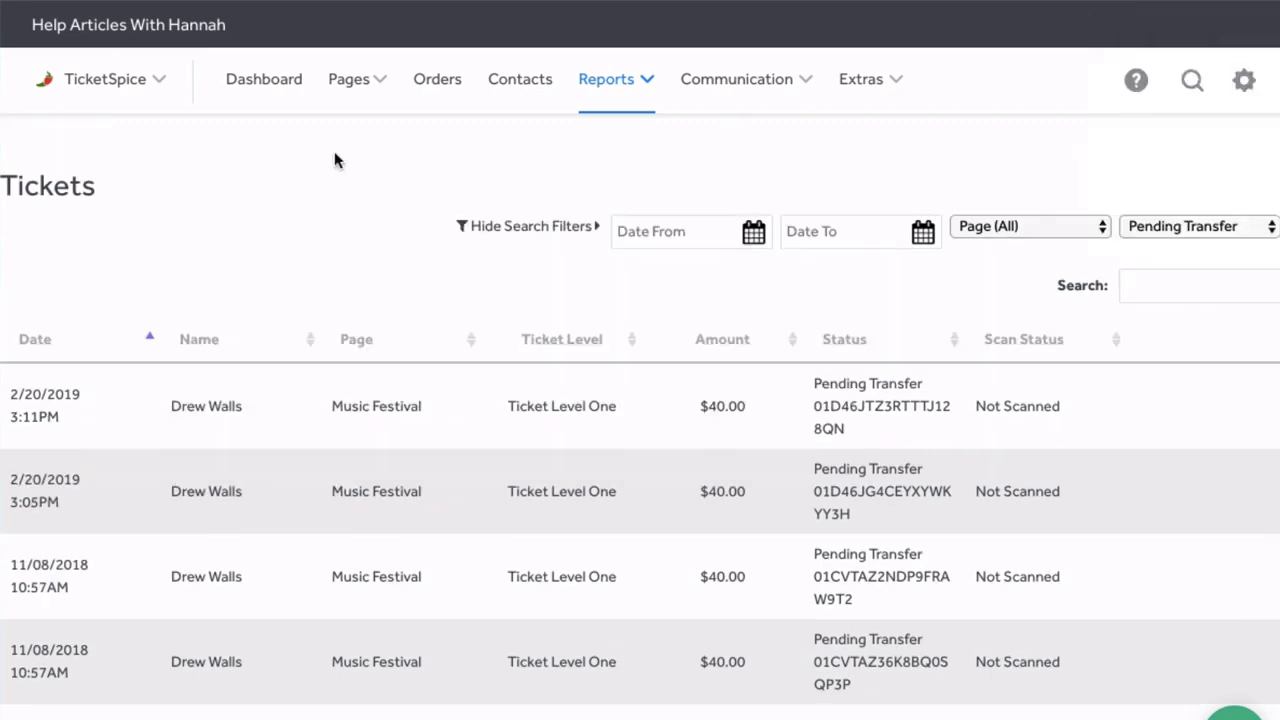